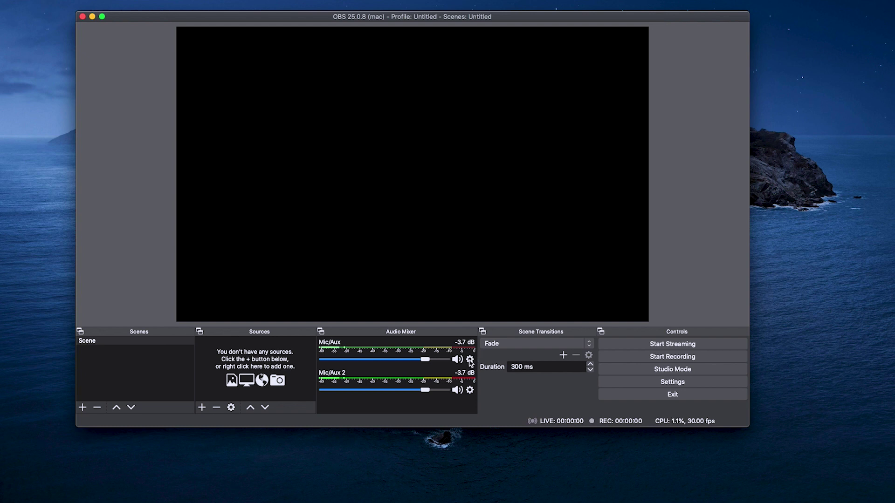
# Open the Mic/Aux filters and add a Noise Suppression filter.
pyautogui.click(469, 360)
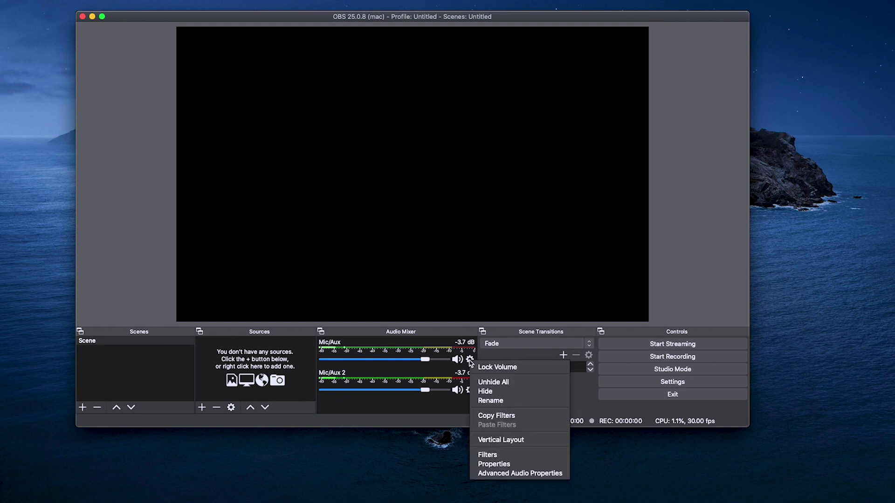
pyautogui.click(482, 454)
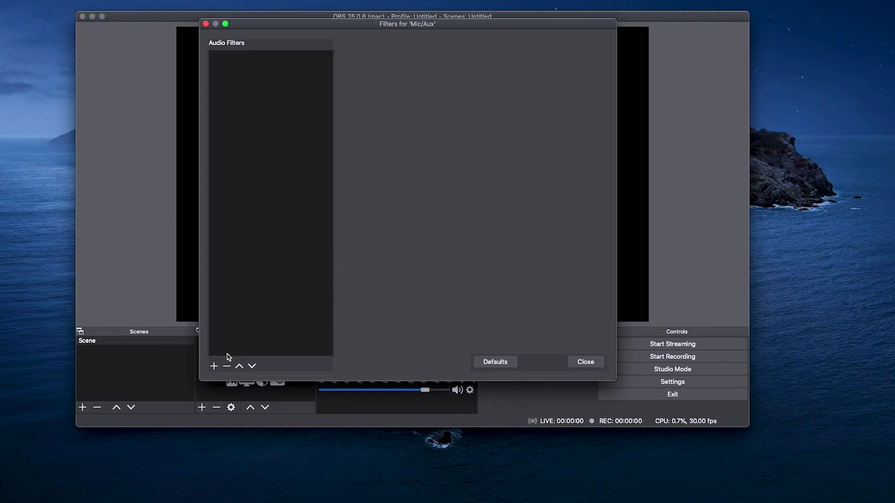
pyautogui.click(215, 366)
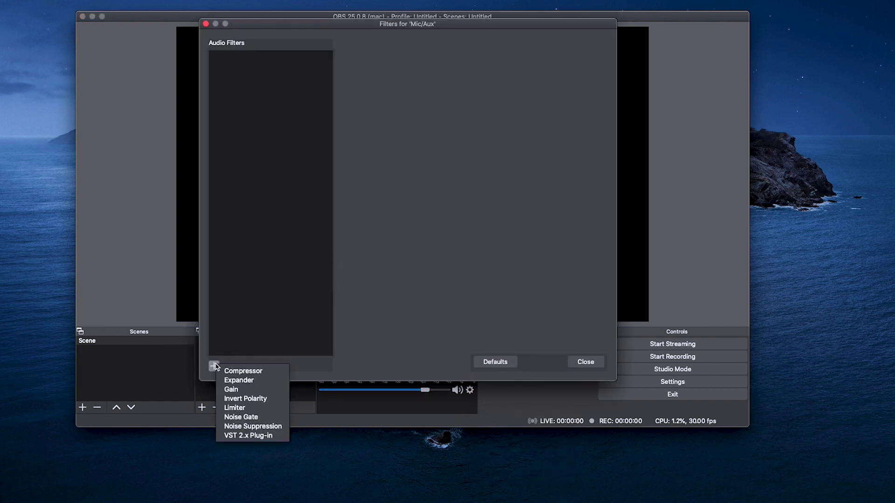
pyautogui.click(239, 426)
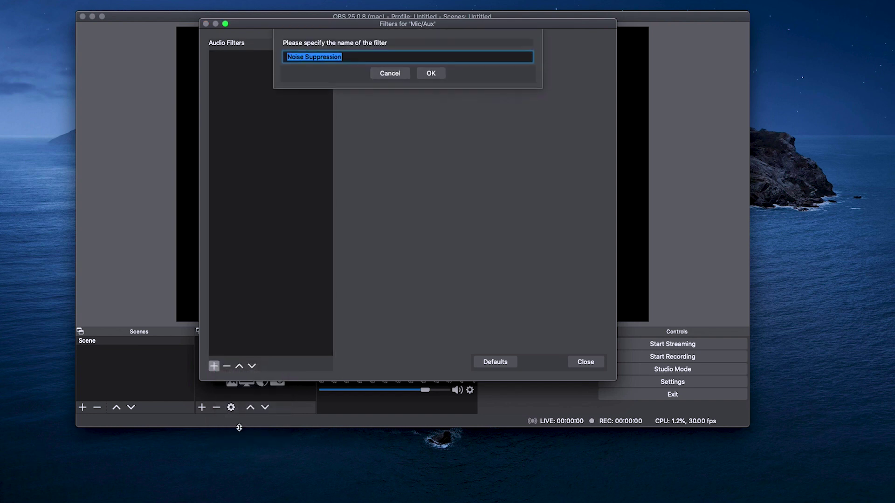
pyautogui.click(429, 73)
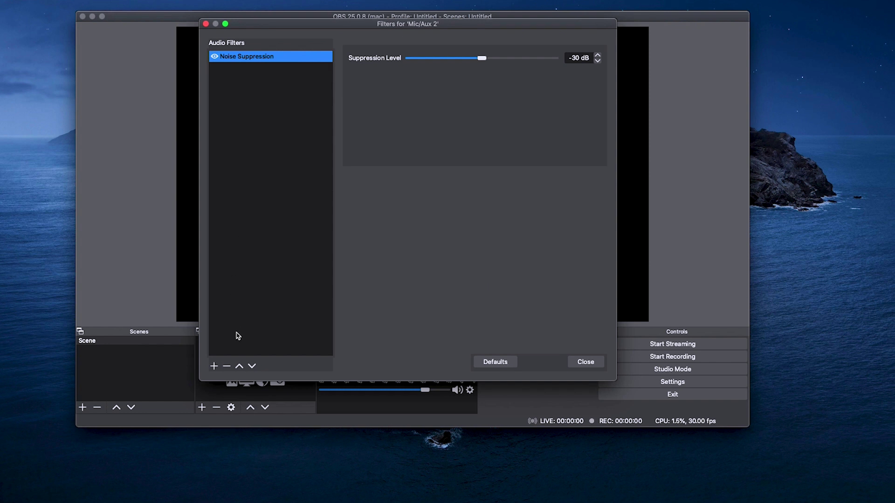
# Delete the Noise Suppression filter, confirm the removal, and close the filters window.
pyautogui.click(227, 366)
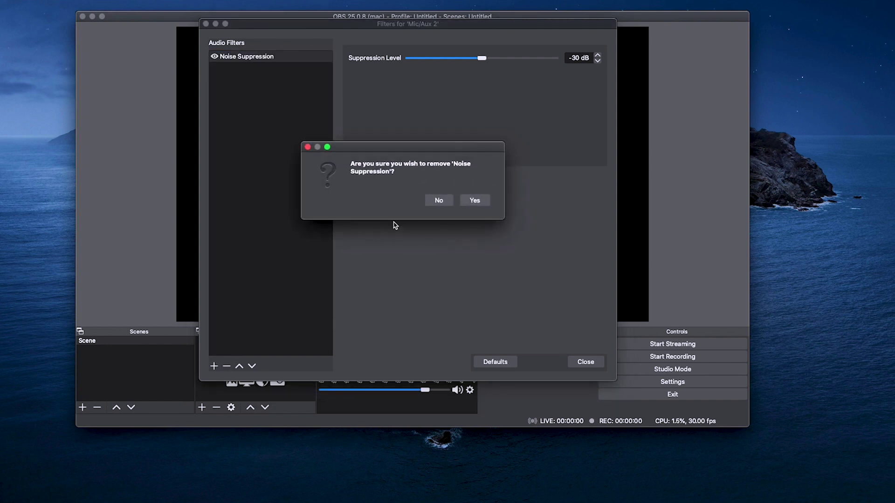
pyautogui.click(474, 200)
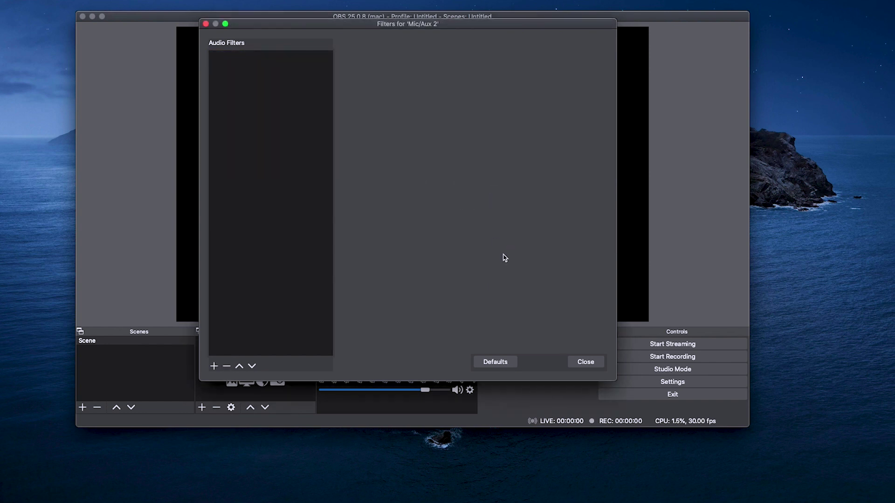
pyautogui.click(586, 362)
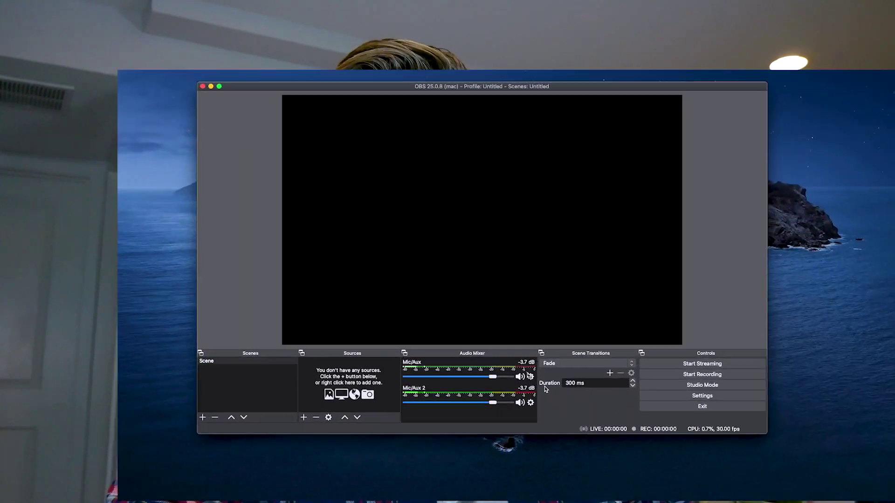
# Add a Noise Suppression filter to Mic/Aux and close its filters window.
pyautogui.click(666, 416)
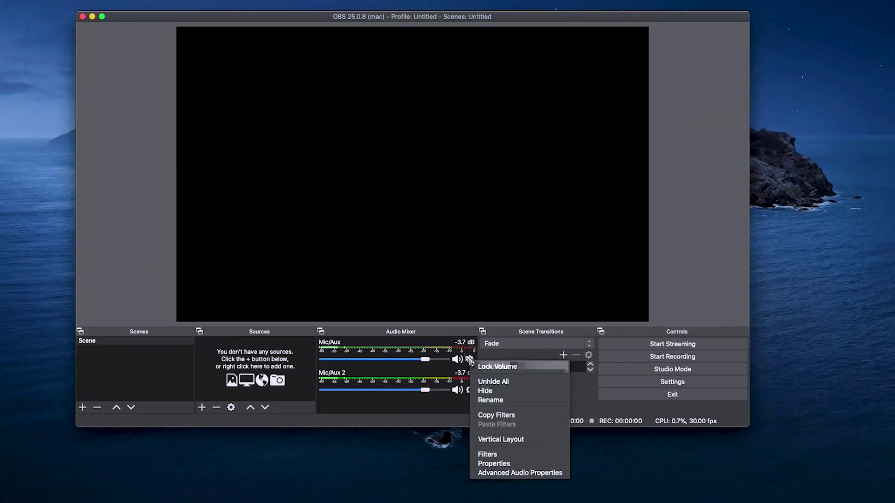
pyautogui.click(487, 454)
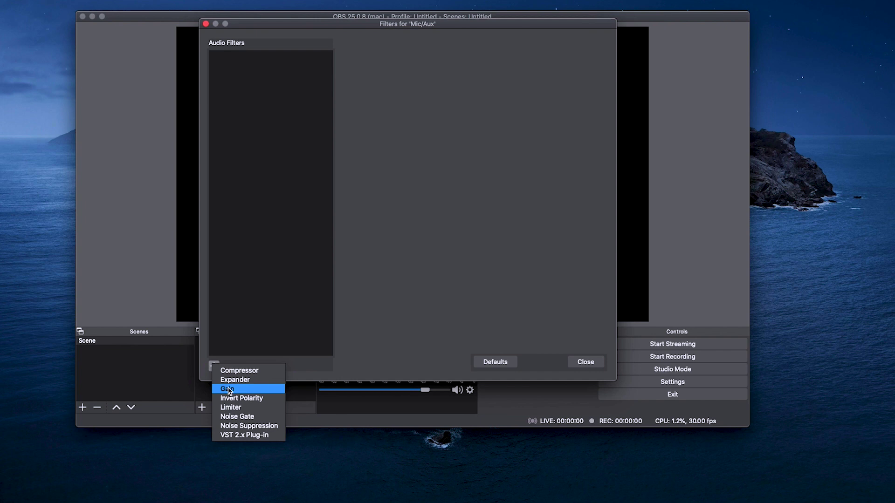
pyautogui.click(230, 425)
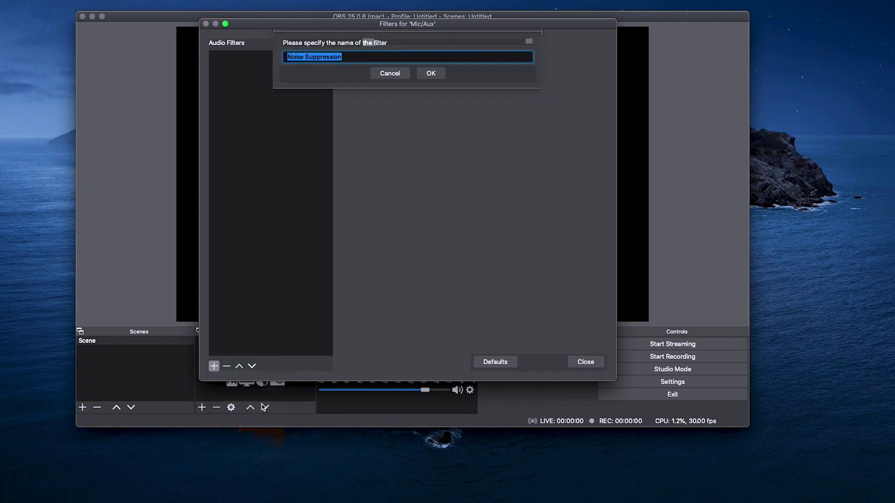
pyautogui.click(430, 74)
pyautogui.click(577, 361)
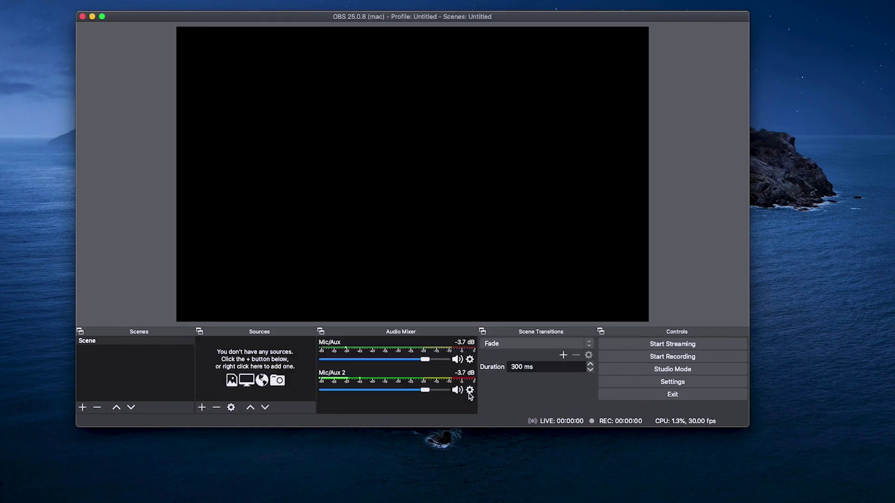
# Add a Noise Suppression filter to Mic/Aux 2 and close its filters window.
pyautogui.click(470, 391)
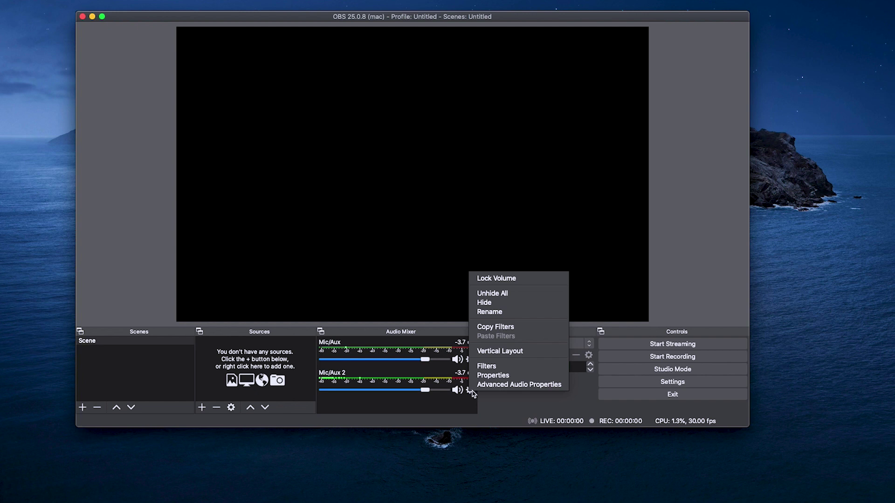
pyautogui.click(487, 367)
pyautogui.click(214, 366)
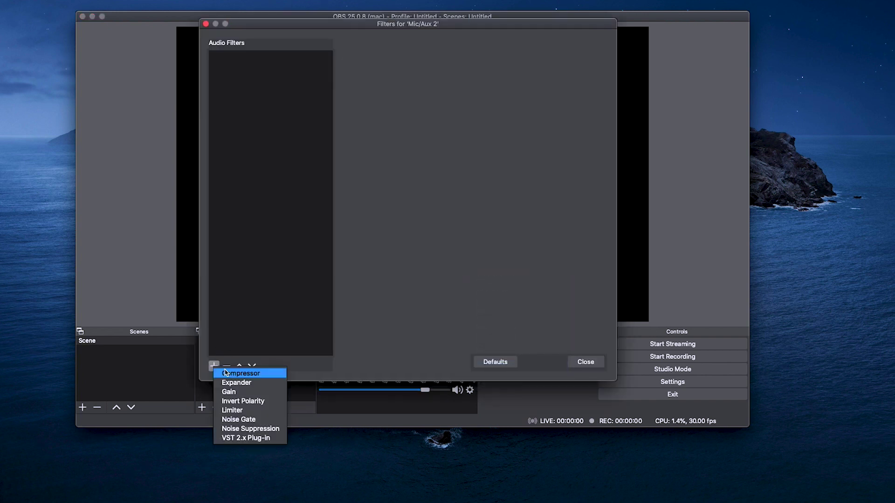
pyautogui.click(235, 427)
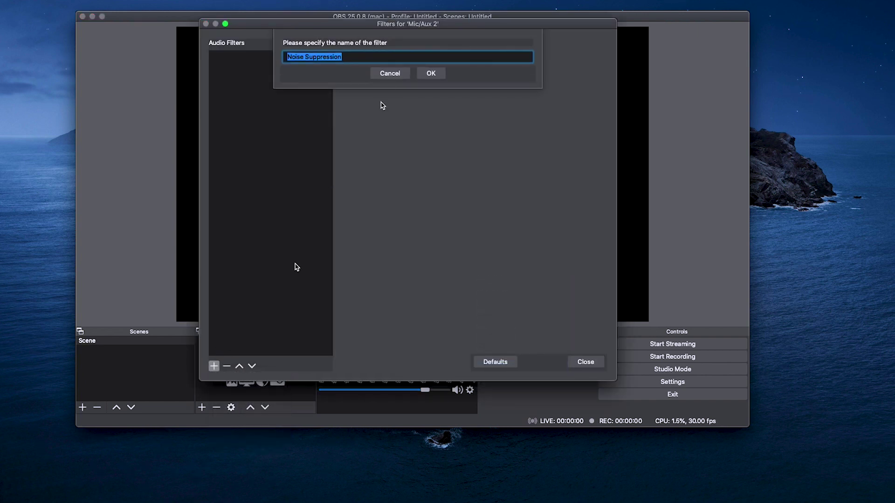
pyautogui.click(429, 72)
pyautogui.click(586, 362)
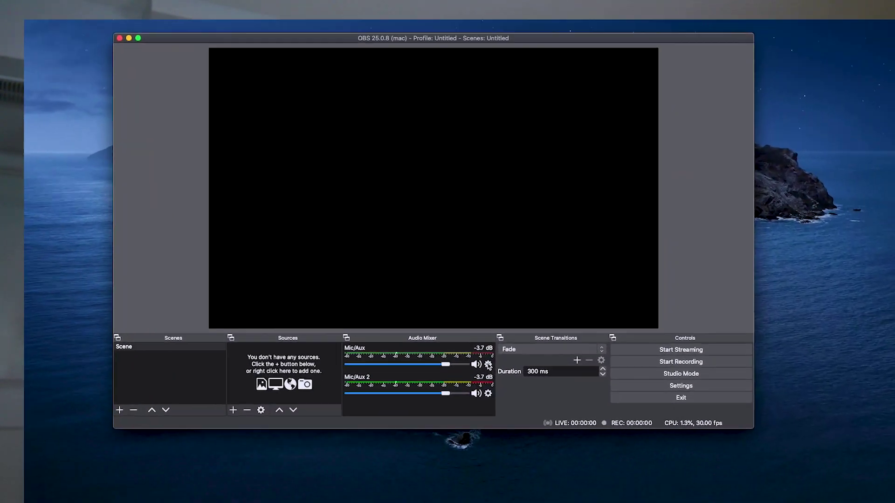
# Open the Mic/Aux filters and add a Noise Gate filter, confirming its name.
pyautogui.click(735, 432)
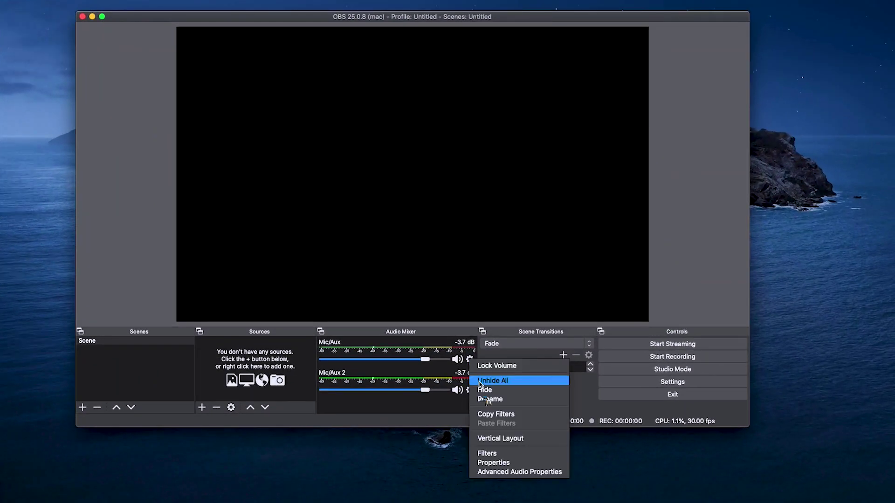
pyautogui.click(487, 453)
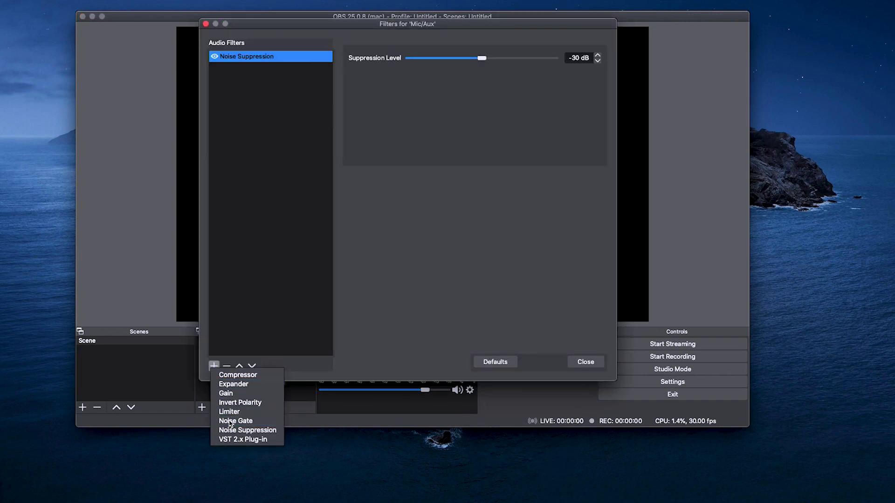
pyautogui.click(229, 422)
pyautogui.click(430, 74)
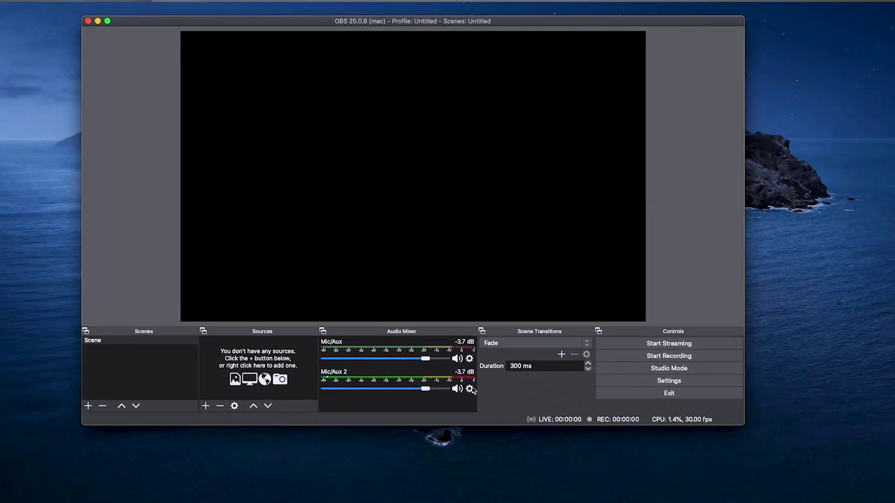
# Remove Noise Suppression from Mic/Aux 2 and close its filters window.
pyautogui.click(470, 389)
pyautogui.click(504, 361)
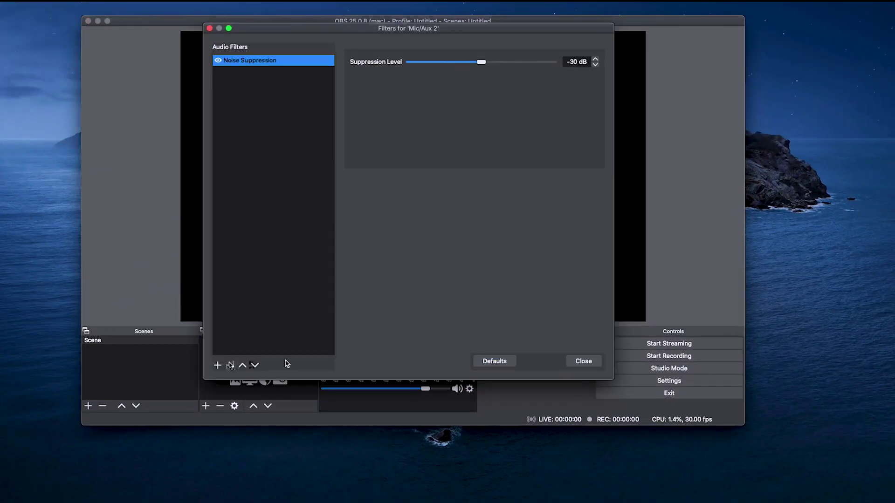
pyautogui.click(230, 365)
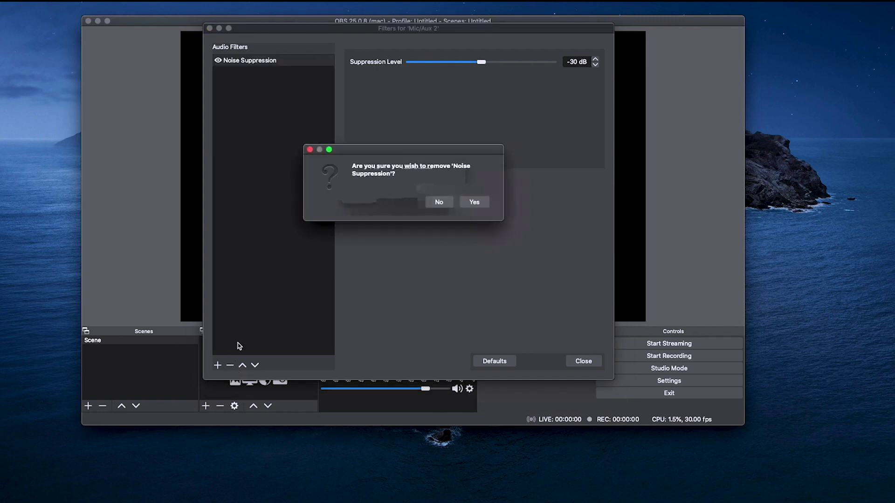
pyautogui.click(473, 202)
pyautogui.click(582, 361)
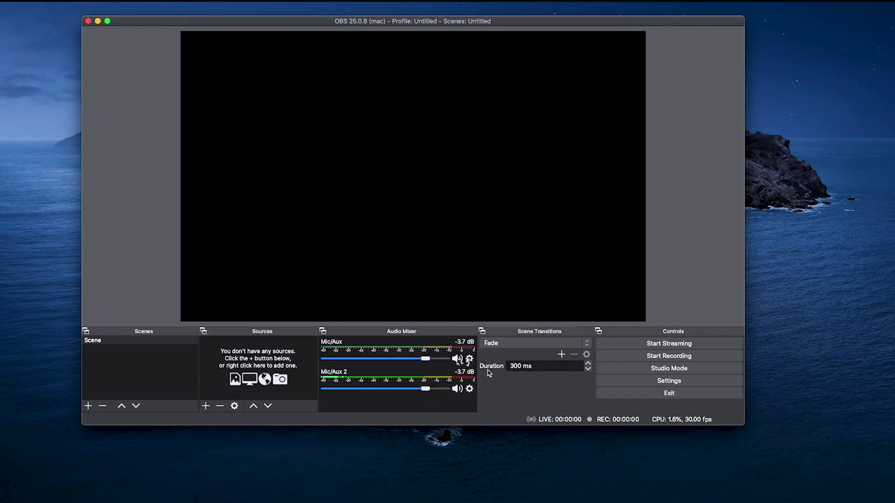
# Remove Noise Suppression from Mic/Aux, leaving its filter list empty.
pyautogui.click(494, 452)
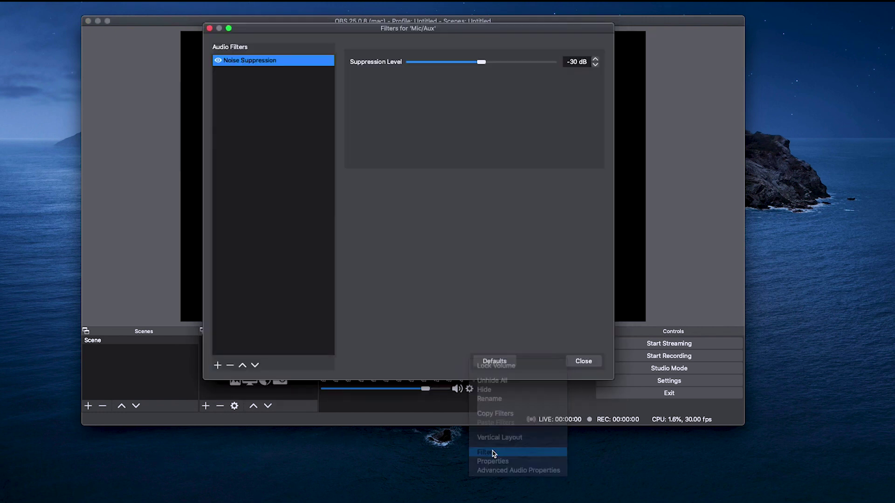
pyautogui.click(229, 366)
pyautogui.click(480, 204)
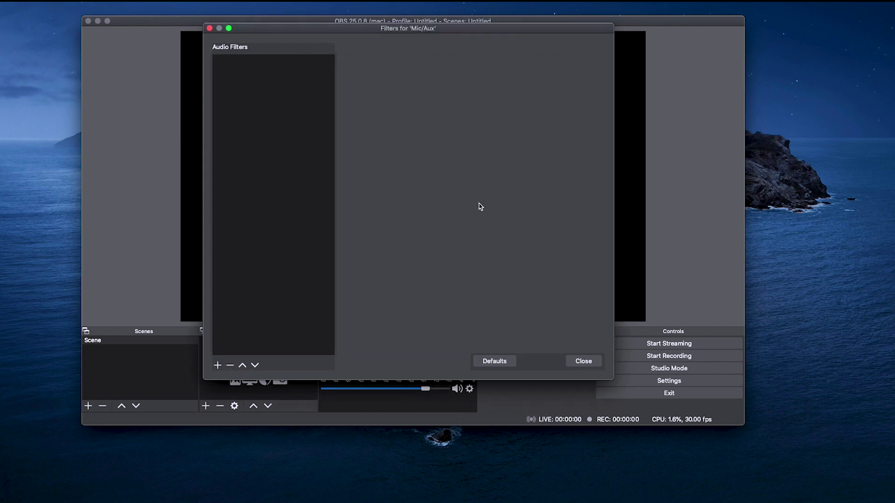
pyautogui.click(589, 363)
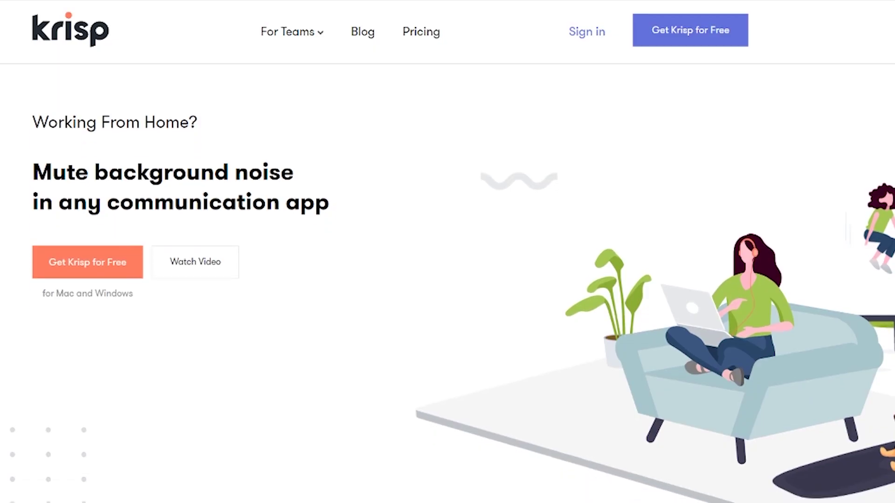
# Play Krisp's Street and Traffic Noise demo and switch its noise muting to ON.
pyautogui.scroll(-2, 447, 280)
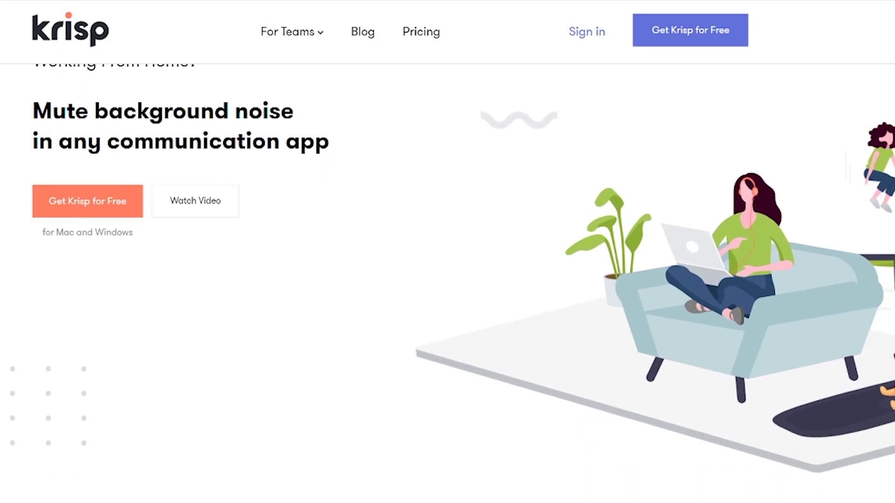
pyautogui.scroll(-6, 447, 279)
pyautogui.scroll(-6, 448, 280)
pyautogui.scroll(-6, 447, 279)
pyautogui.scroll(-6, 448, 280)
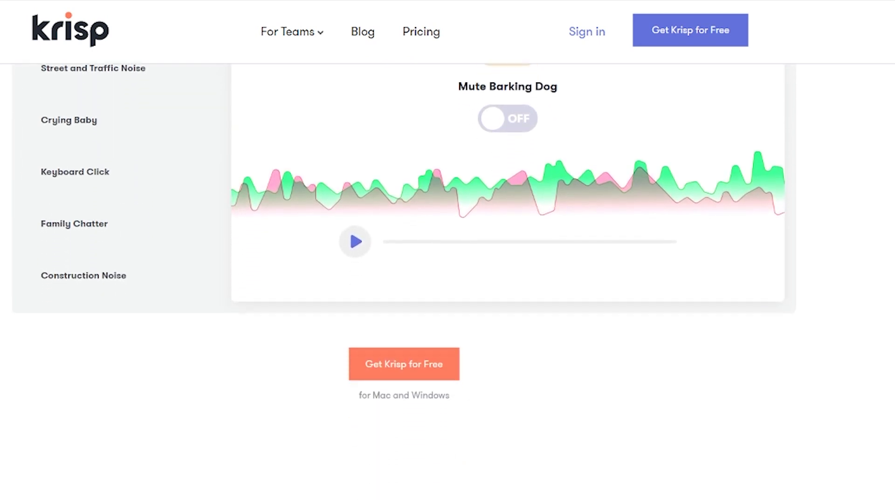
pyautogui.scroll(-6, 447, 279)
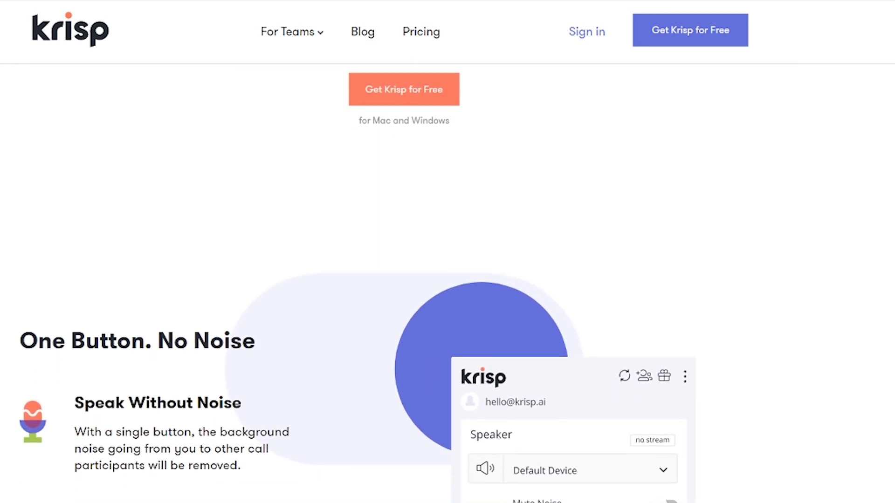
pyautogui.scroll(-4, 448, 280)
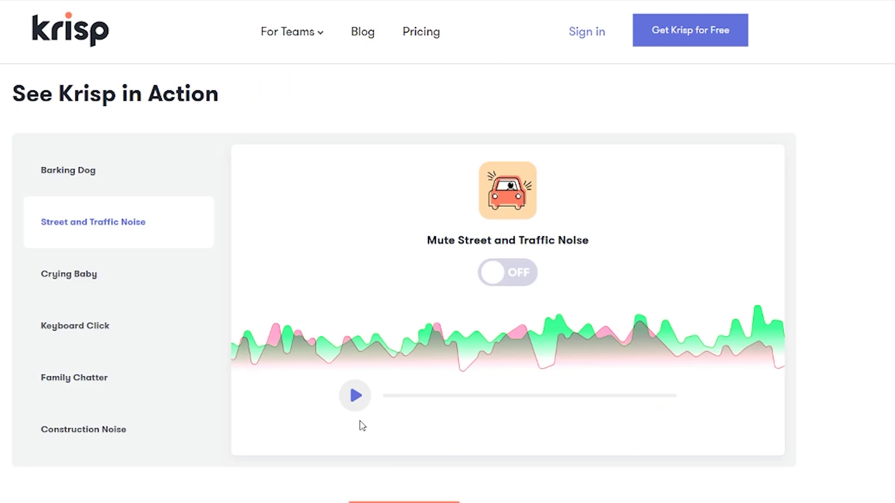
pyautogui.click(362, 399)
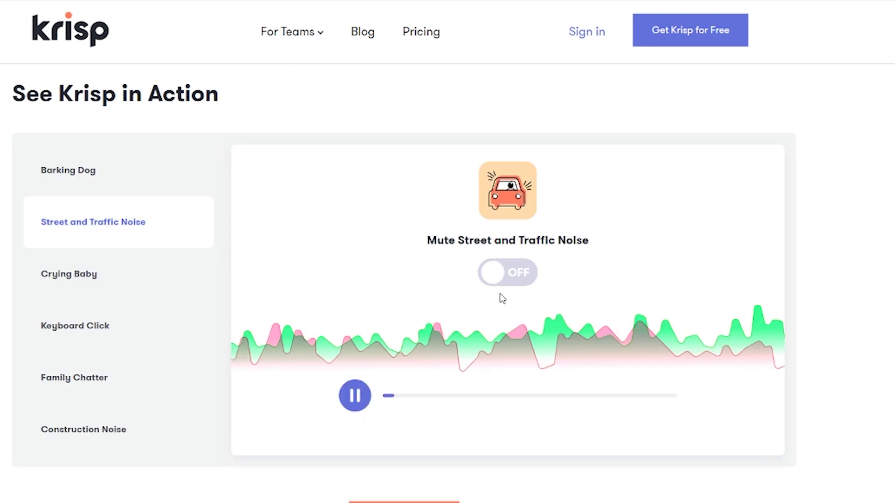
pyautogui.click(516, 285)
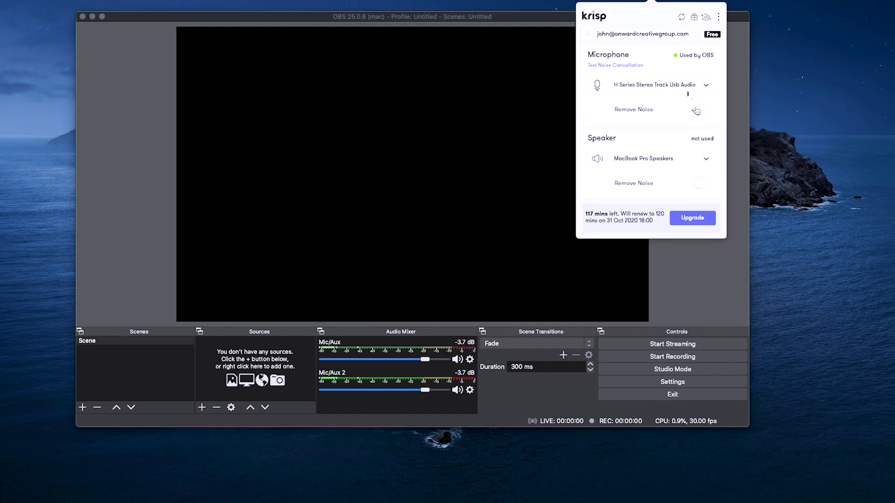
# Dismiss the Krisp popover so only the OBS main window shows.
pyautogui.click(808, 168)
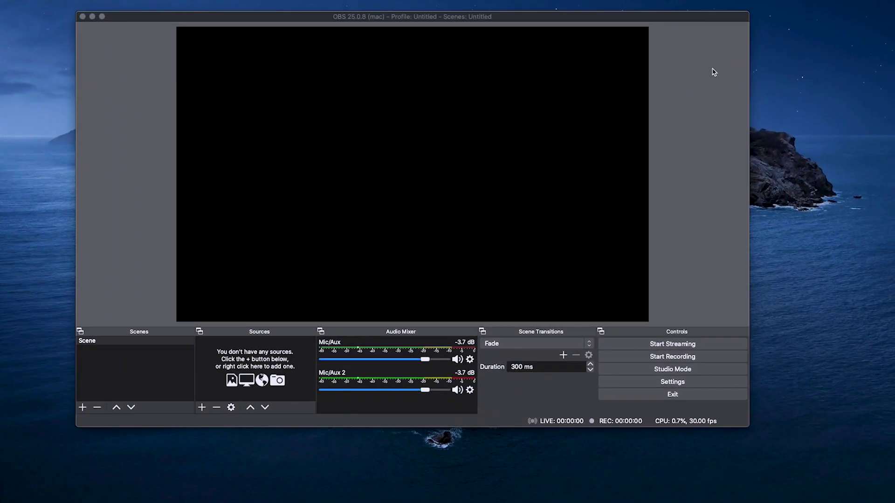
# Check the Krisp noise panel, then open Mic/Aux 2's filters to confirm none remain.
pyautogui.click(661, 8)
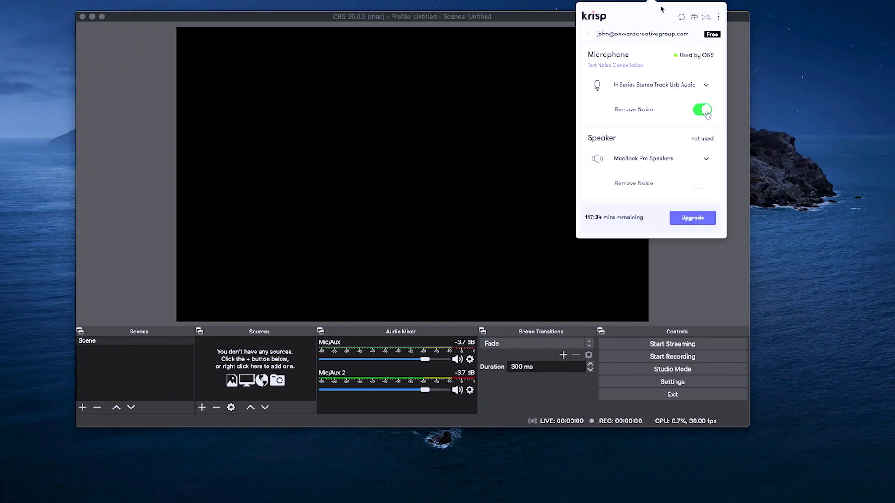
pyautogui.click(662, 8)
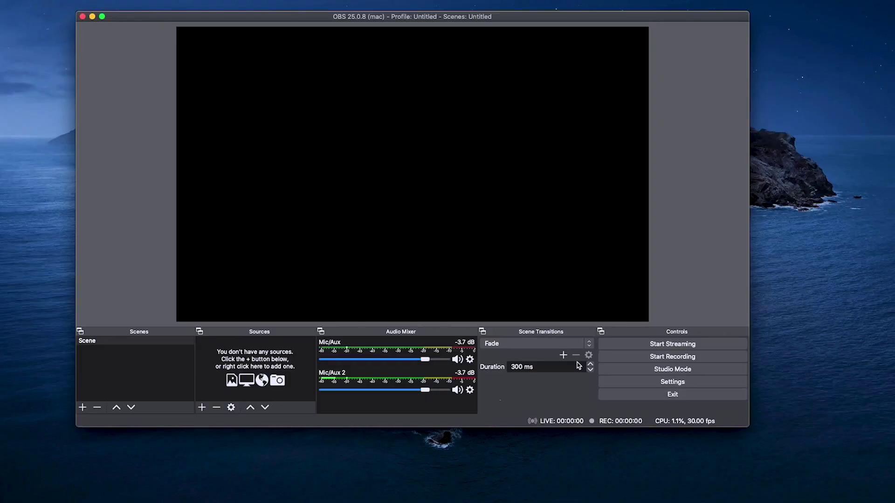
pyautogui.click(469, 390)
pyautogui.click(486, 368)
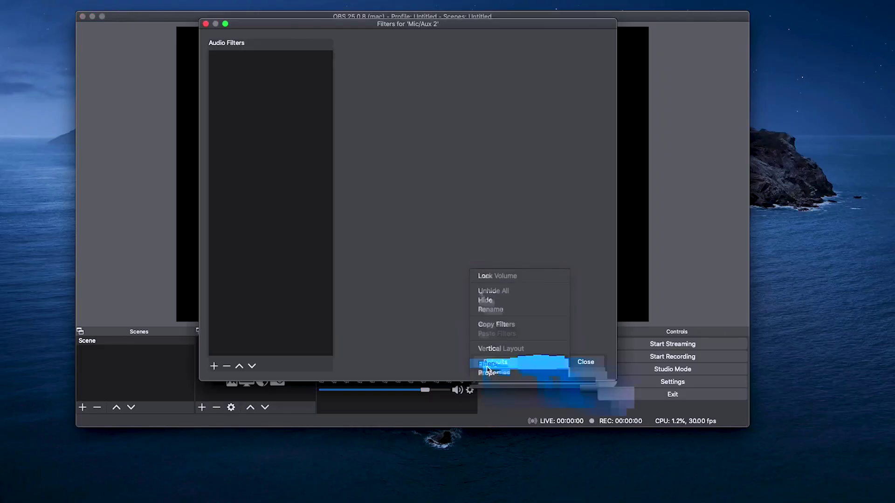